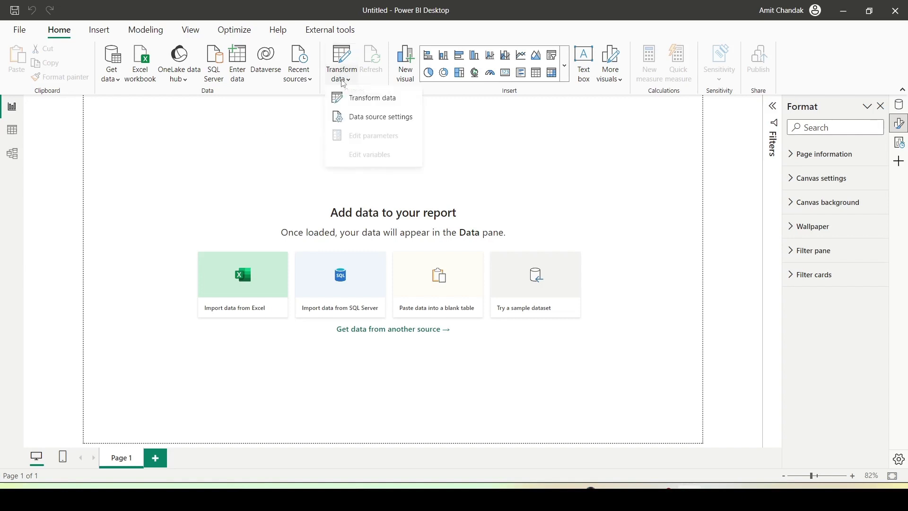
Start a manually entered table and rename its first column No.
{"action": "left_click", "coordinate": [242, 145]}
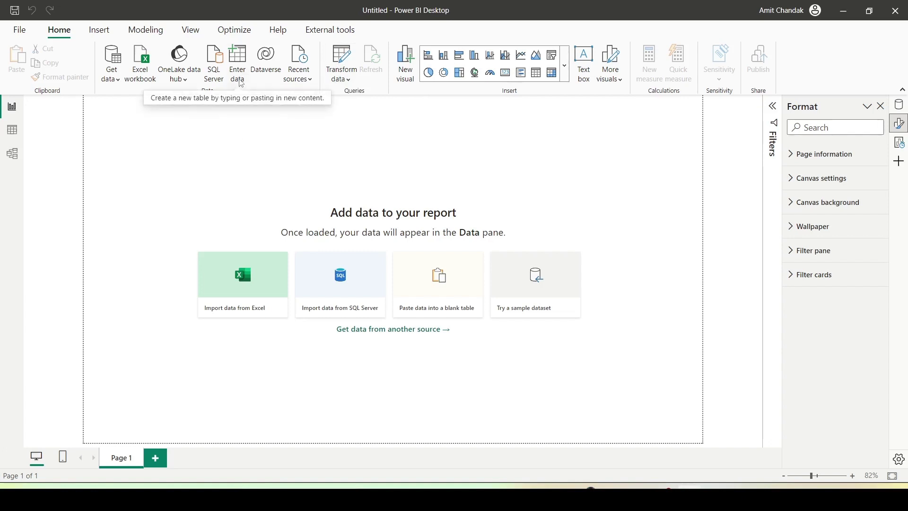
{"action": "left_click", "coordinate": [241, 83]}
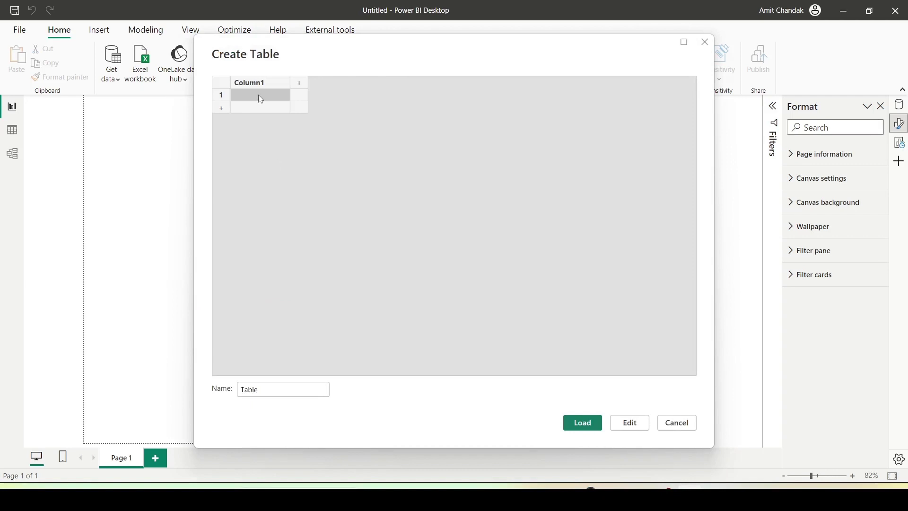
{"action": "double_click", "coordinate": [254, 86]}
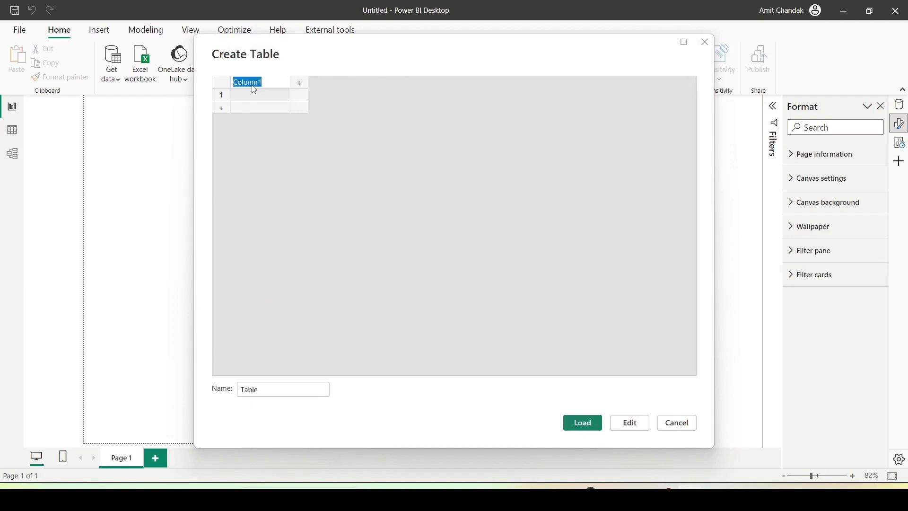
{"action": "type", "text": "No"}
Fill the No column with the values 1, 2, 3 and 4 in consecutive rows.
{"action": "left_click", "coordinate": [253, 104]}
{"action": "left_click", "coordinate": [252, 104]}
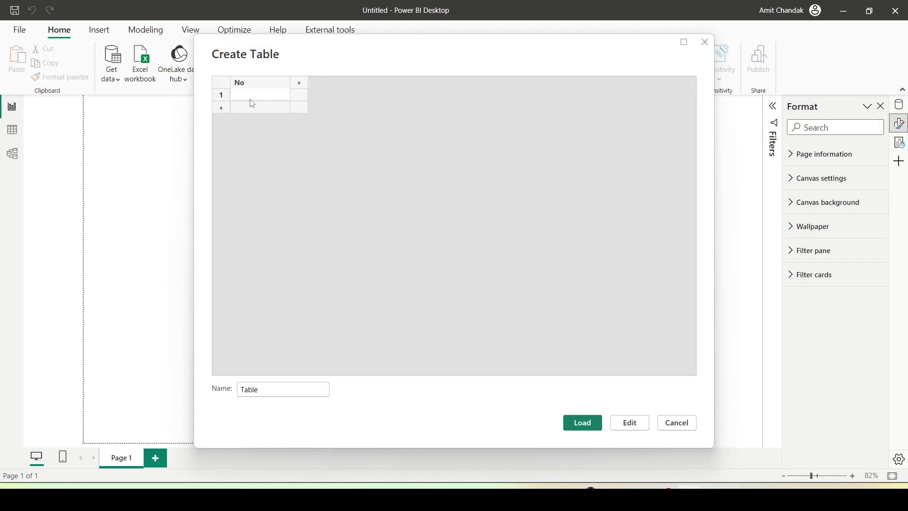
{"action": "type", "text": "1"}
{"action": "key", "text": "Return"}
{"action": "type", "text": "2"}
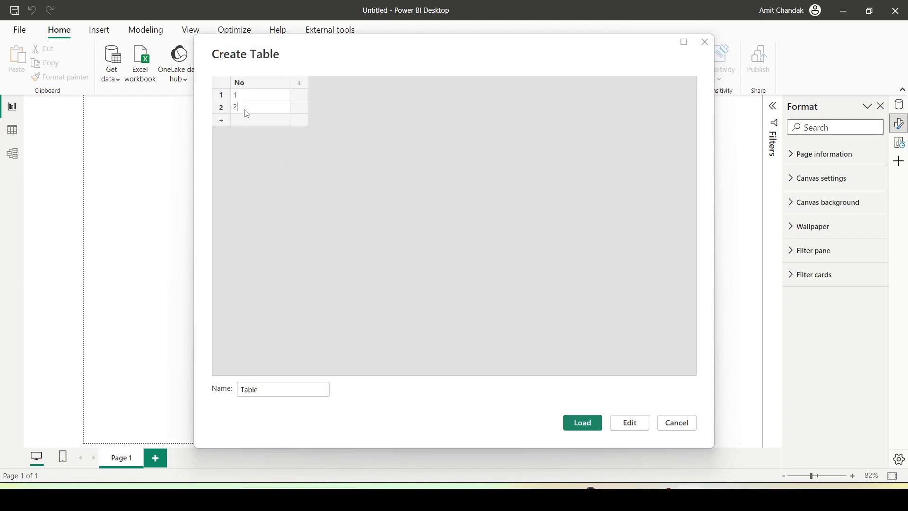
{"action": "key", "text": "Return"}
{"action": "type", "text": "3"}
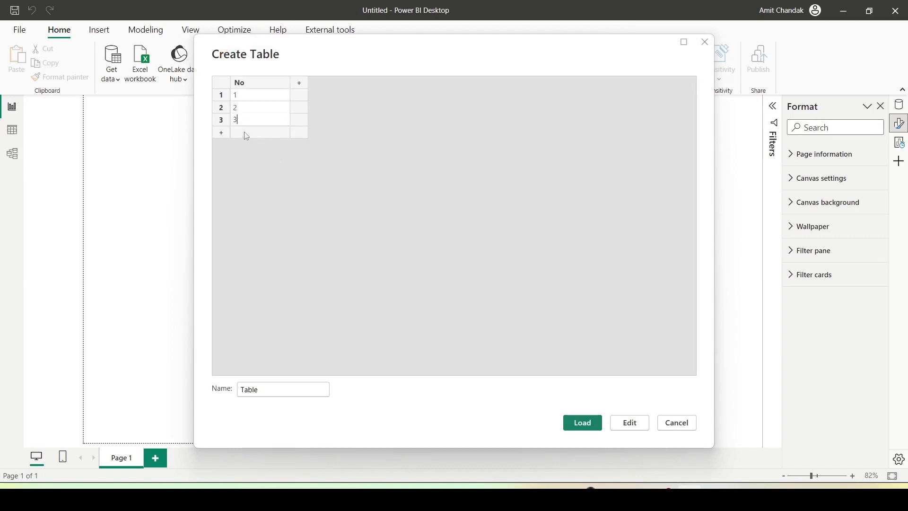
{"action": "key", "text": "Return"}
{"action": "type", "text": "4"}
Name the number table D1 and load it into the report.
{"action": "left_click_drag", "start_coordinate": [267, 391], "coordinate": [215, 392]}
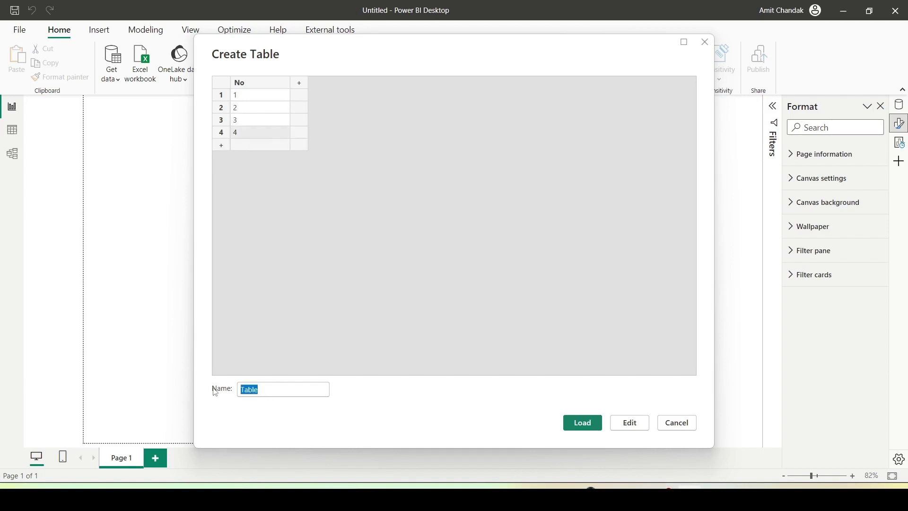
{"action": "type", "text": "D1"}
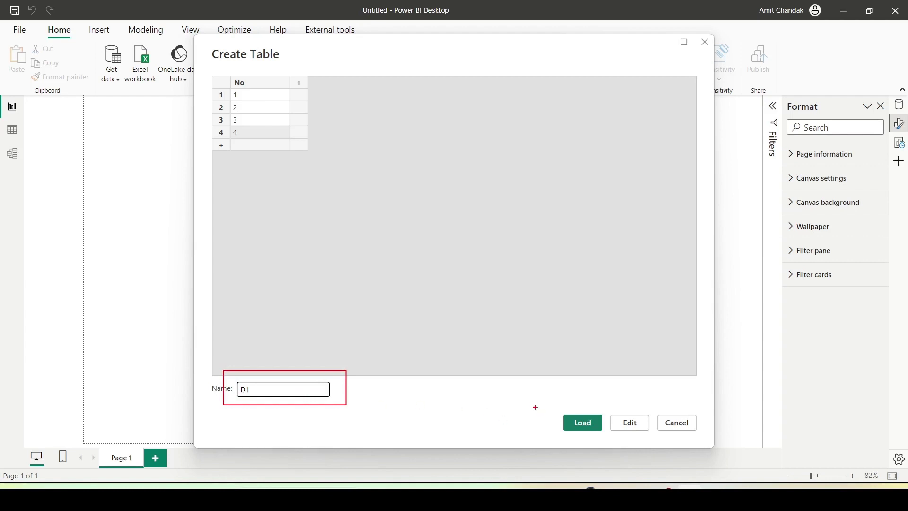
{"action": "left_click_drag", "start_coordinate": [540, 403], "coordinate": [604, 439]}
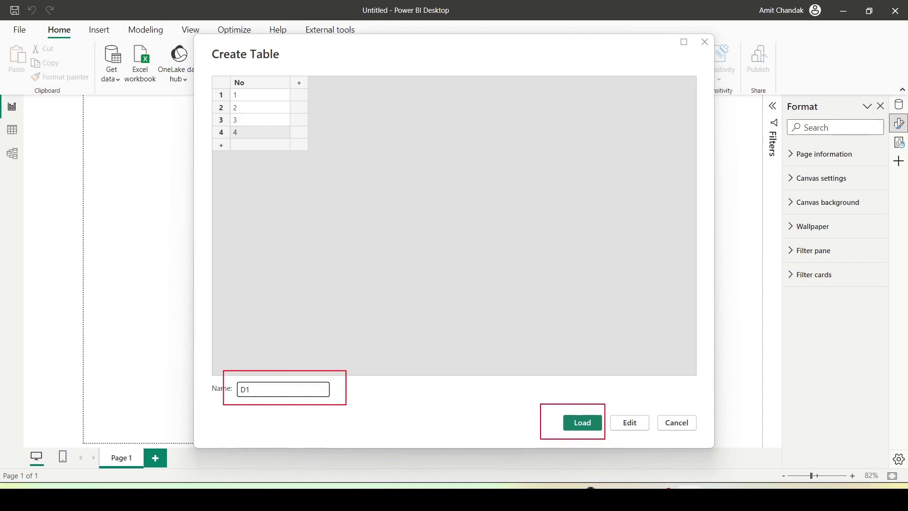
{"action": "left_click", "coordinate": [588, 423]}
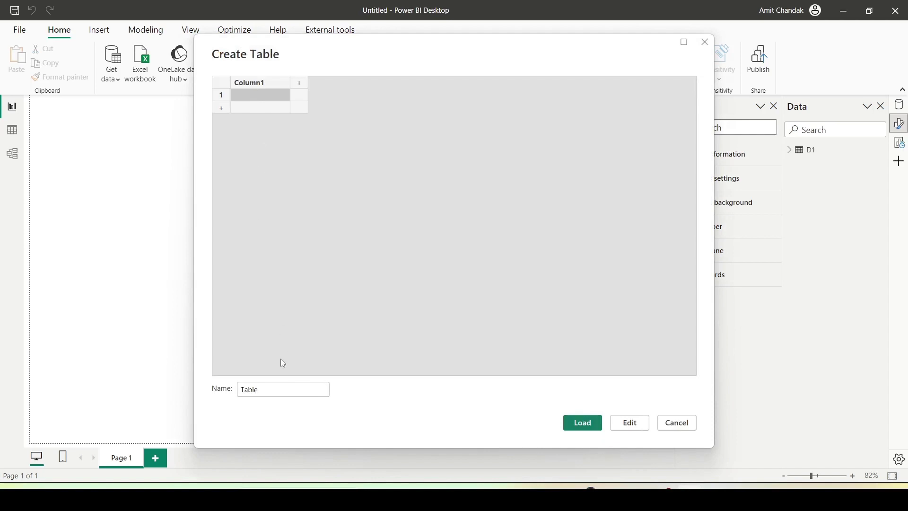
In a second manually entered table, rename the column Value and enter A, B and C in consecutive rows.
{"action": "left_click", "coordinate": [265, 84]}
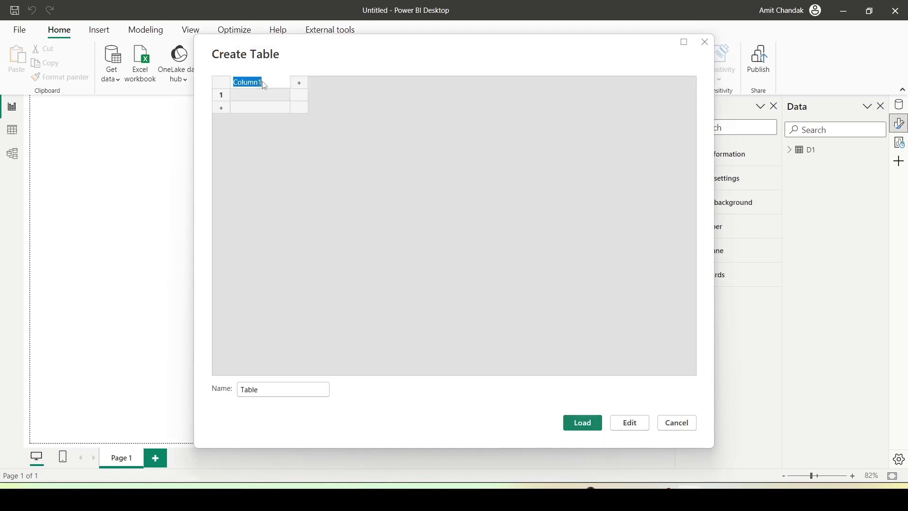
{"action": "type", "text": "Value"}
{"action": "left_click", "coordinate": [245, 97]}
{"action": "type", "text": "A"}
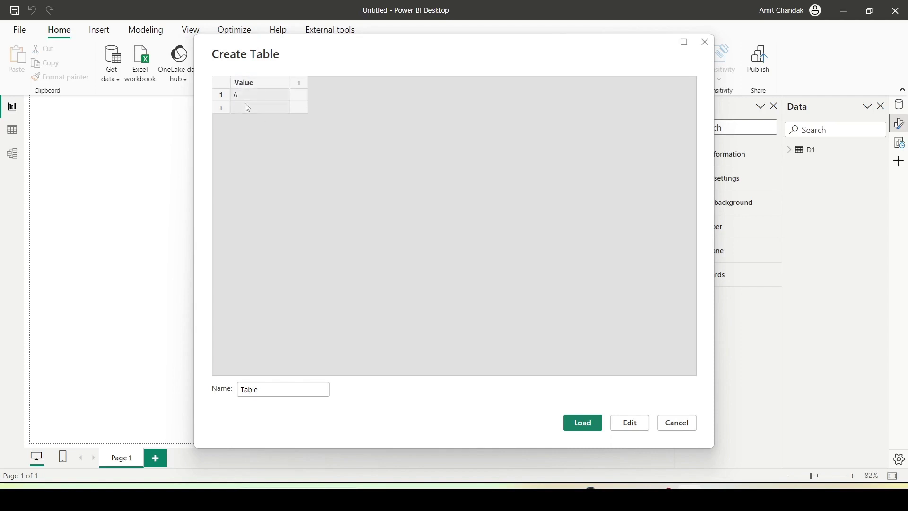
{"action": "left_click", "coordinate": [248, 108]}
{"action": "type", "text": "V"}
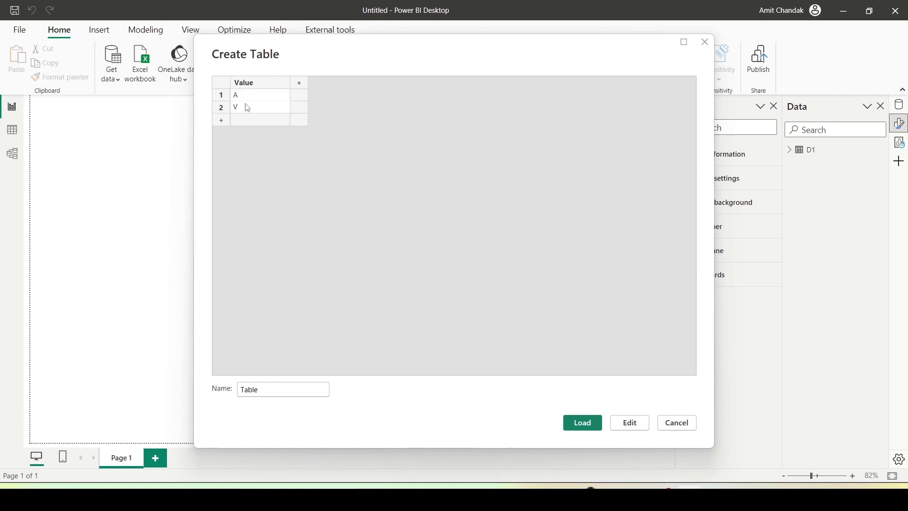
{"action": "type", "text": "B"}
{"action": "left_click", "coordinate": [248, 122]}
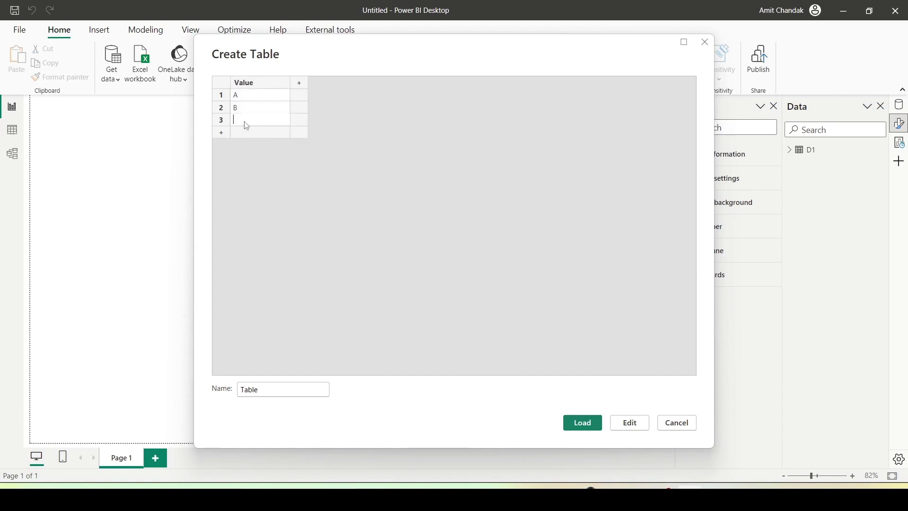
Name the letter table D2 and load it into the report.
{"action": "double_click", "coordinate": [264, 388]}
{"action": "type", "text": "D2"}
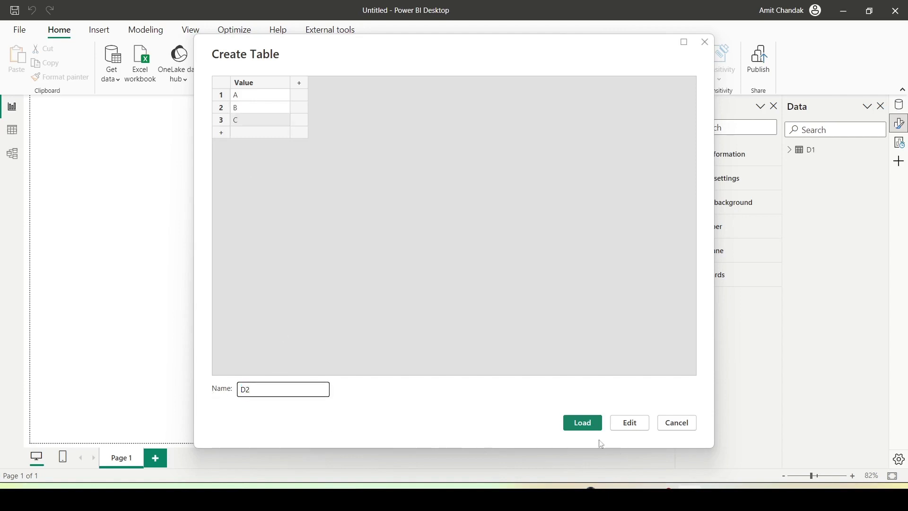
{"action": "left_click", "coordinate": [587, 424]}
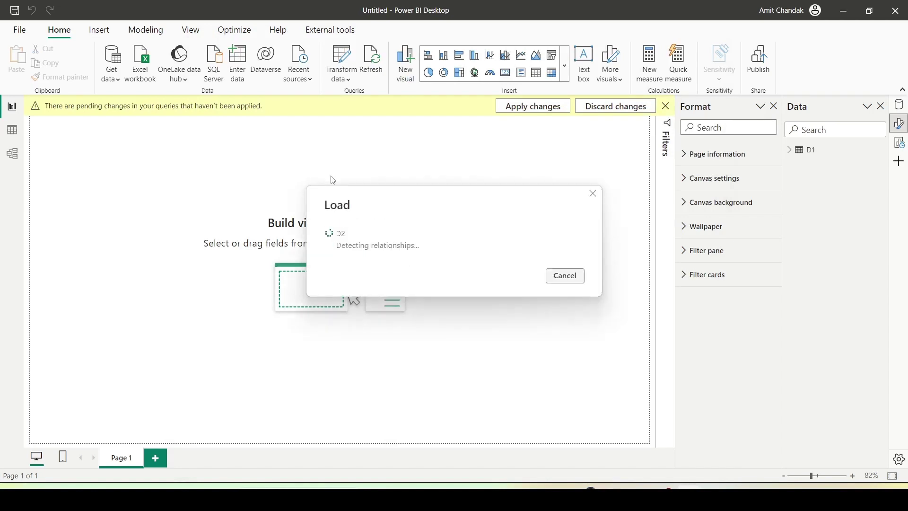
View the loaded rows of D1 and D2, and create the calculated table Cross = CROSSJOIN(D1, D2).
{"action": "left_click", "coordinate": [12, 129]}
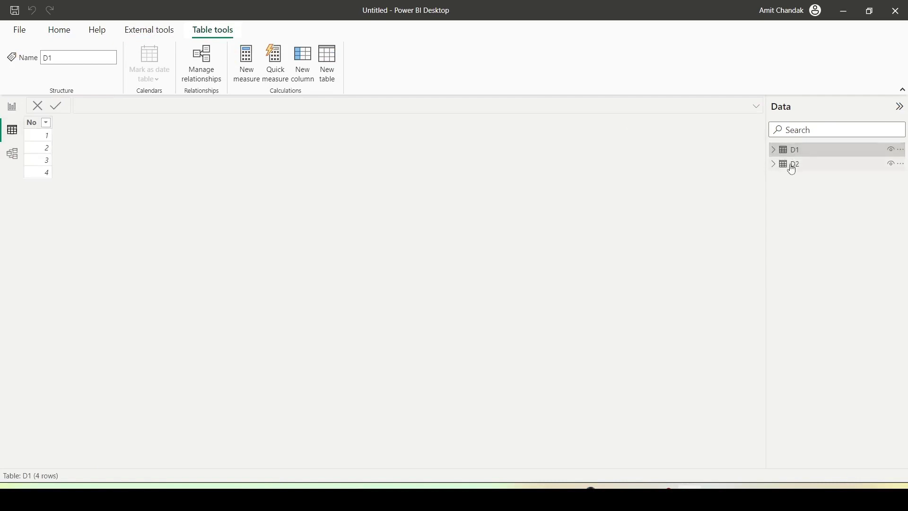
{"action": "left_click", "coordinate": [792, 166]}
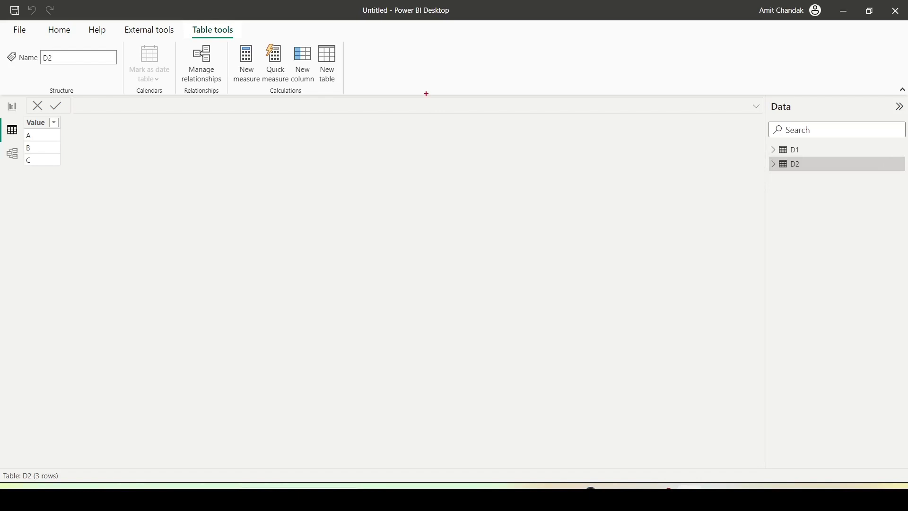
{"action": "left_click_drag", "start_coordinate": [5, 18], "coordinate": [412, 100]}
{"action": "mouse_move", "coordinate": [192, 37]}
{"action": "left_mouse_down"}
{"action": "mouse_move", "coordinate": [284, 37]}
{"action": "mouse_move", "coordinate": [345, 101]}
{"action": "mouse_move", "coordinate": [351, 90]}
{"action": "left_mouse_up"}
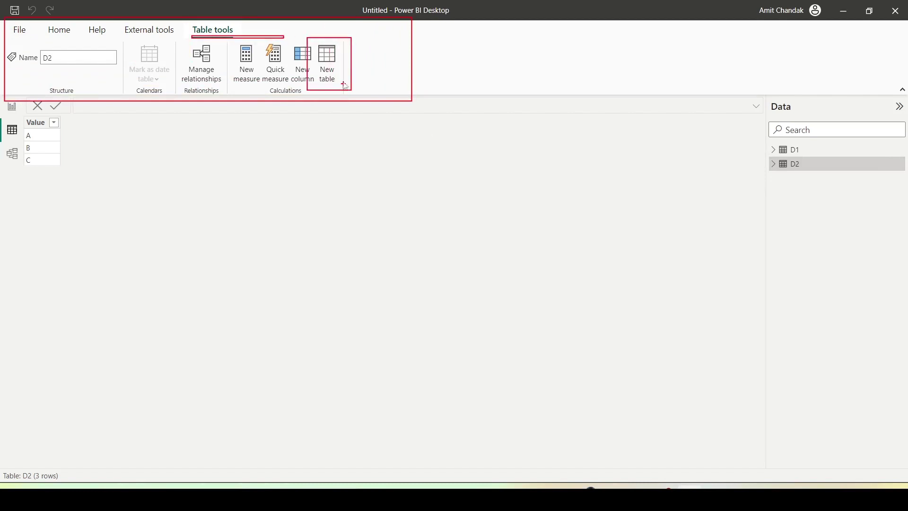
{"action": "left_click", "coordinate": [327, 64]}
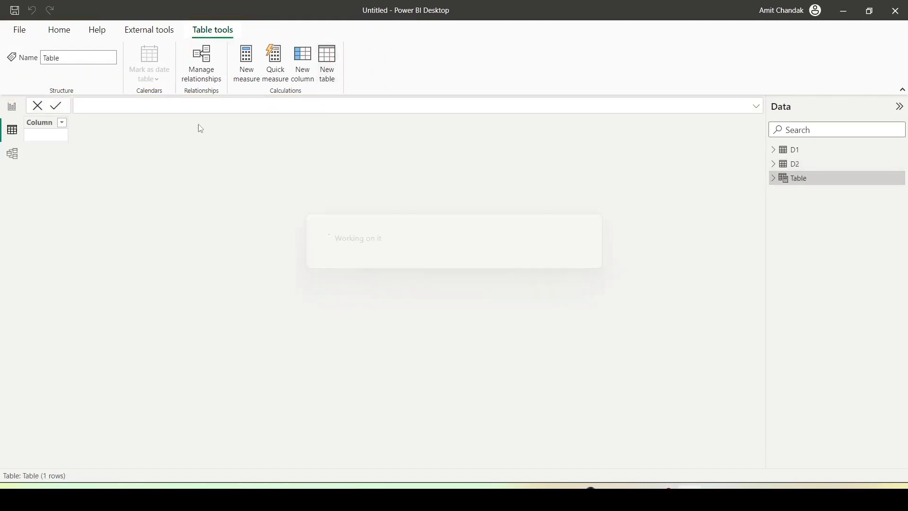
{"action": "type", "text": "C"}
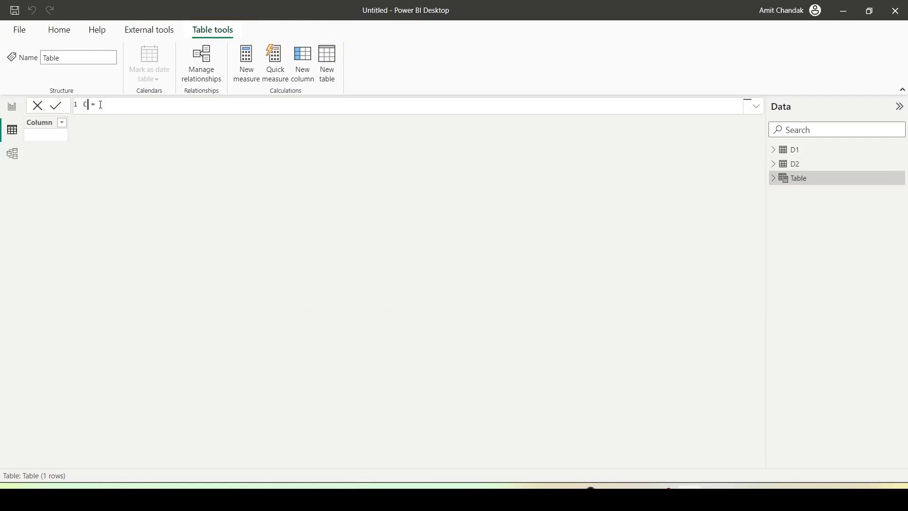
{"action": "type", "text": "ross = CROSSJOIN("}
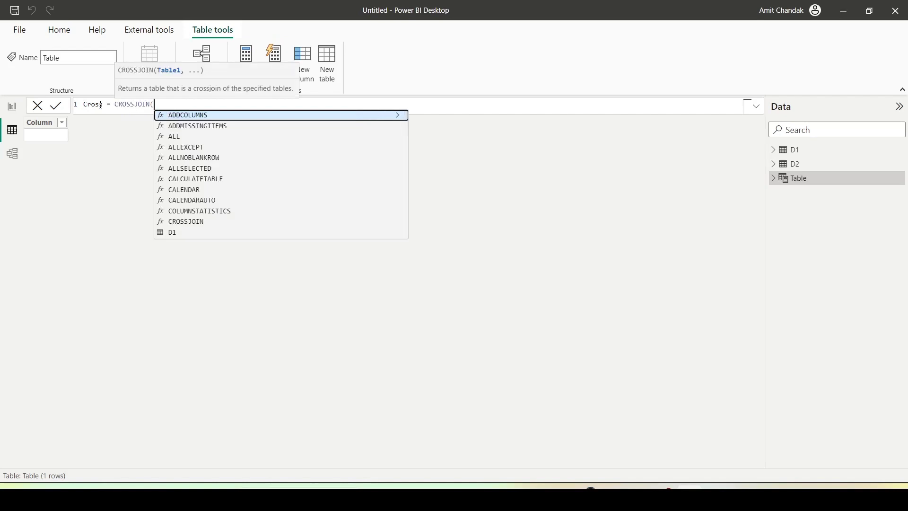
{"action": "type", "text": "D1, "}
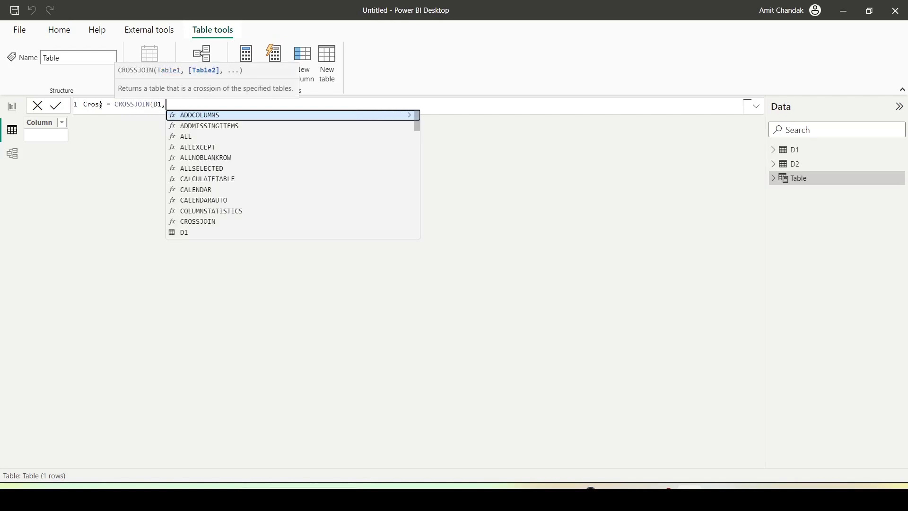
{"action": "type", "text": "D2"}
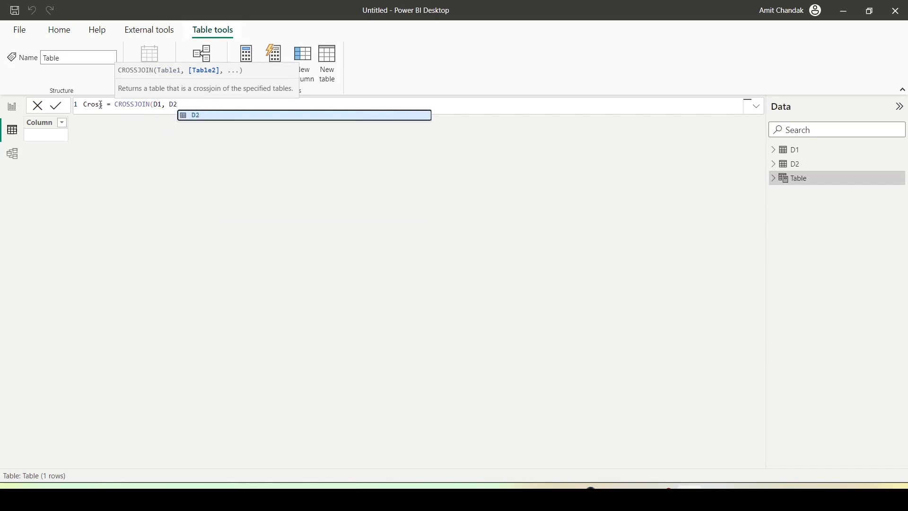
{"action": "type", "text": ")"}
{"action": "left_click", "coordinate": [56, 106]}
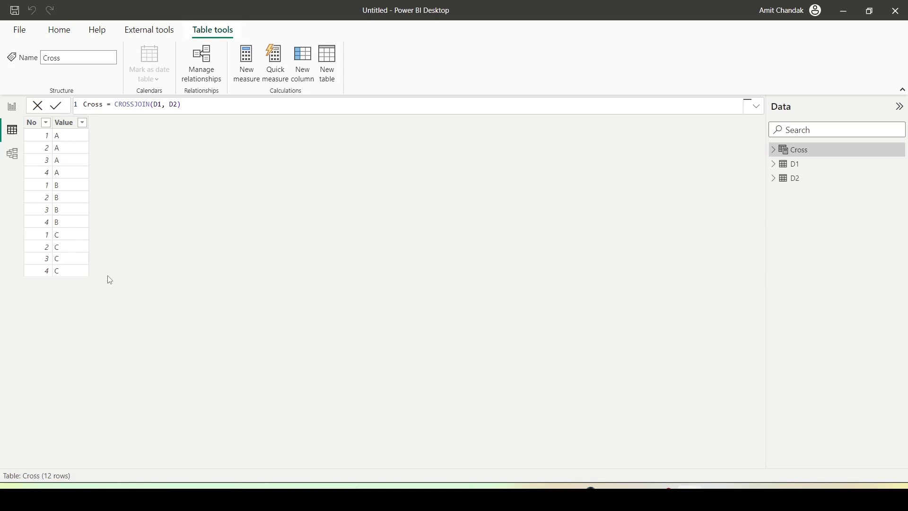
Return to the report view and open the queries in a maximized Power Query Editor.
{"action": "left_click", "coordinate": [13, 115]}
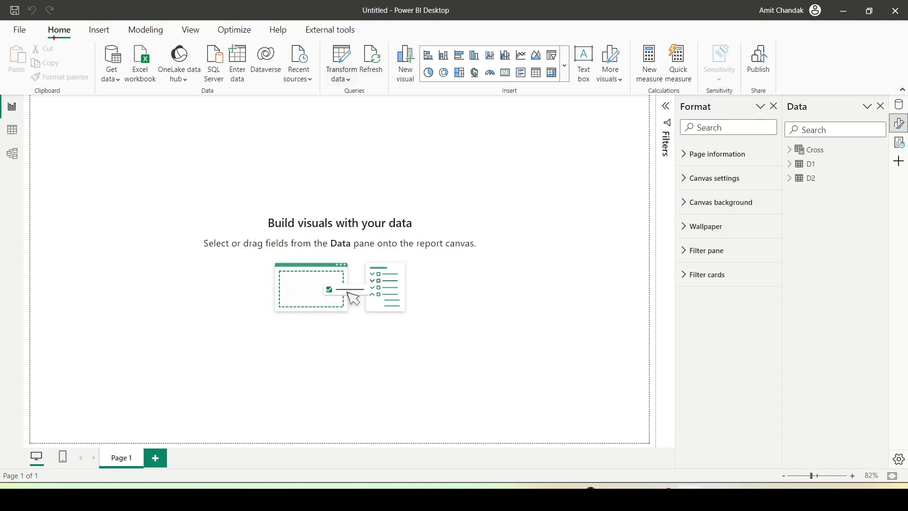
{"action": "left_click_drag", "start_coordinate": [53, 37], "coordinate": [83, 36]}
{"action": "left_click_drag", "start_coordinate": [318, 38], "coordinate": [370, 97]}
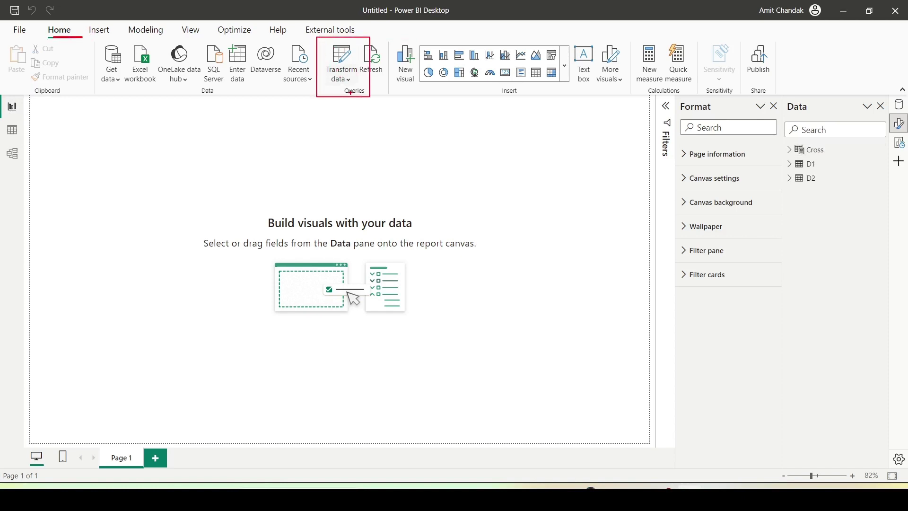
{"action": "key", "text": "Escape"}
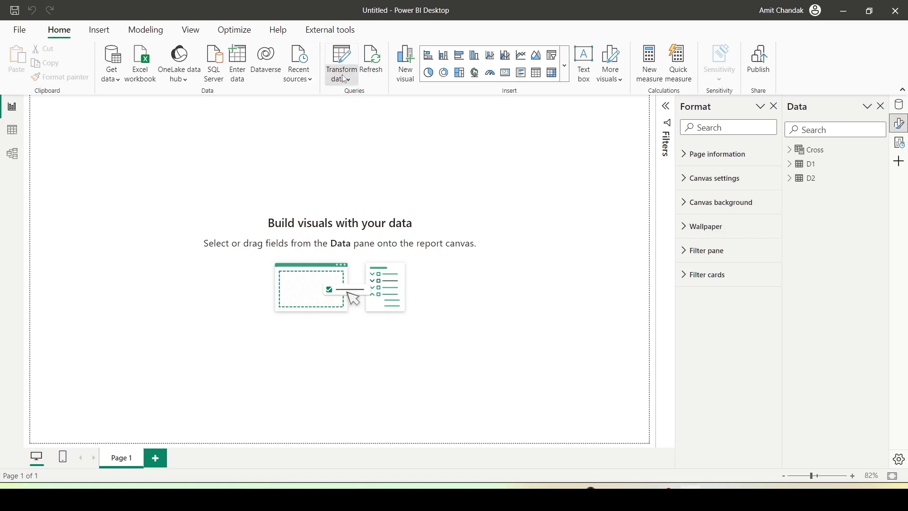
{"action": "left_click", "coordinate": [344, 79]}
{"action": "left_click", "coordinate": [352, 105]}
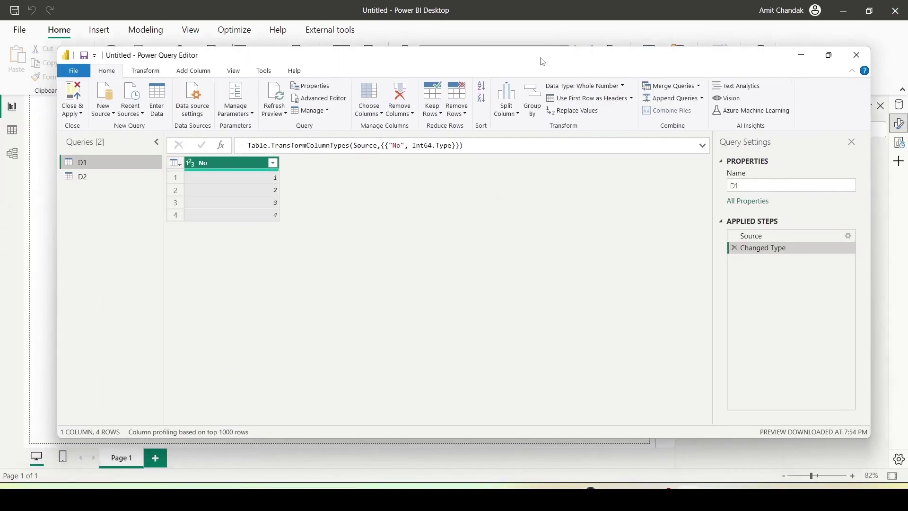
{"action": "double_click", "coordinate": [543, 62]}
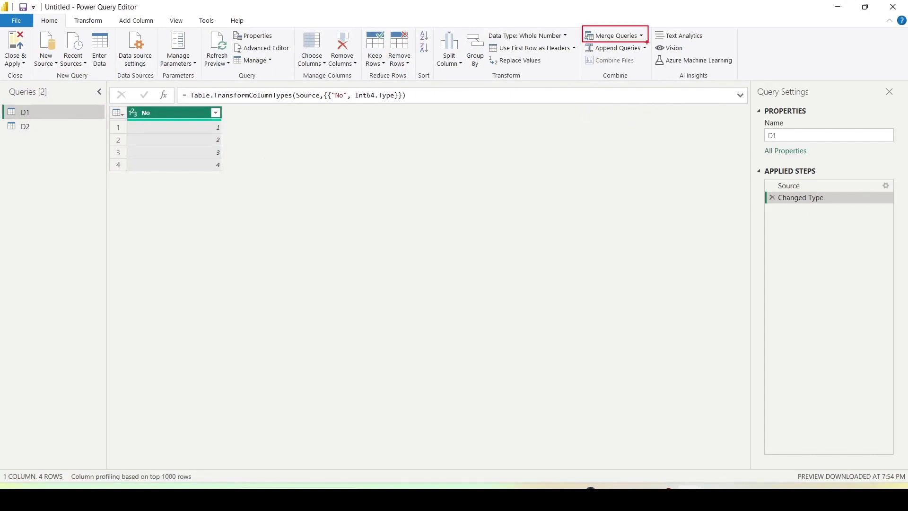
{"action": "left_click", "coordinate": [641, 36]}
{"action": "left_click", "coordinate": [637, 49]}
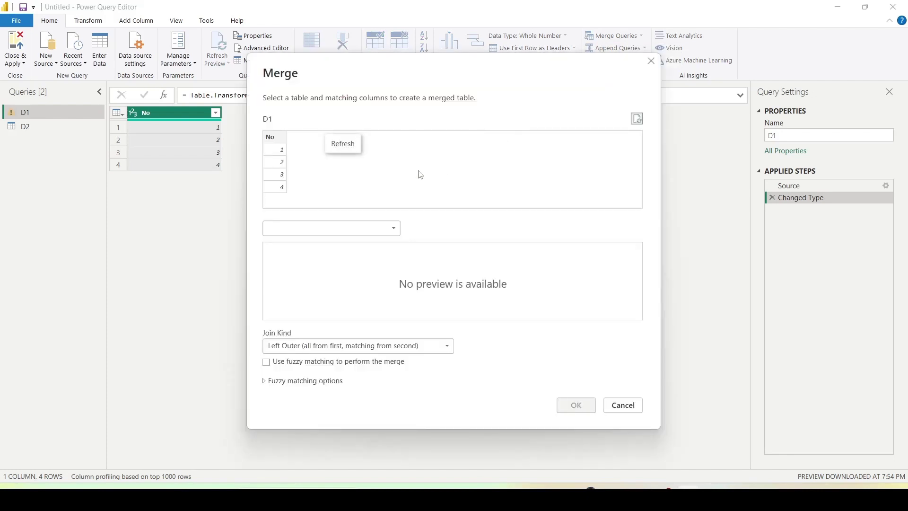
{"action": "left_click", "coordinate": [330, 229]}
{"action": "left_click", "coordinate": [311, 252]}
{"action": "left_click", "coordinate": [330, 350]}
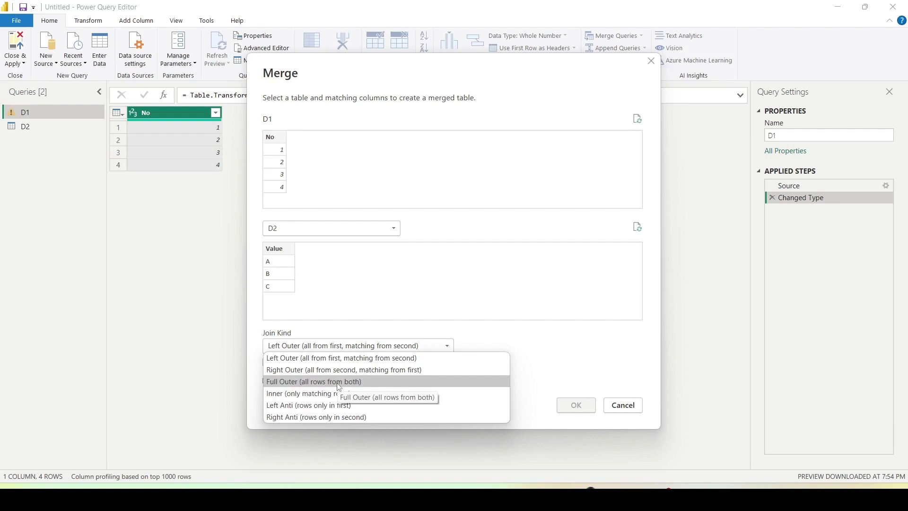
{"action": "left_click", "coordinate": [615, 409]}
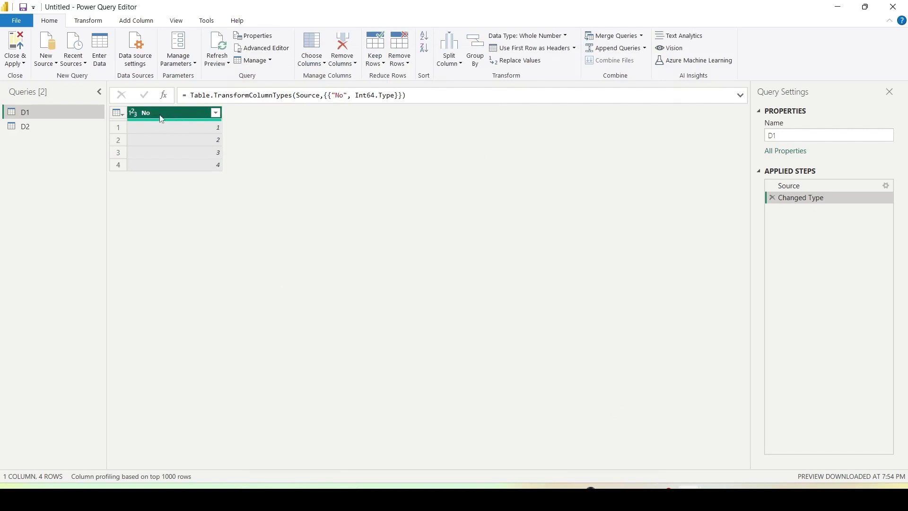
Add a custom column named Tab2 to query D1 with the formula = D2.
{"action": "left_click", "coordinate": [137, 20]}
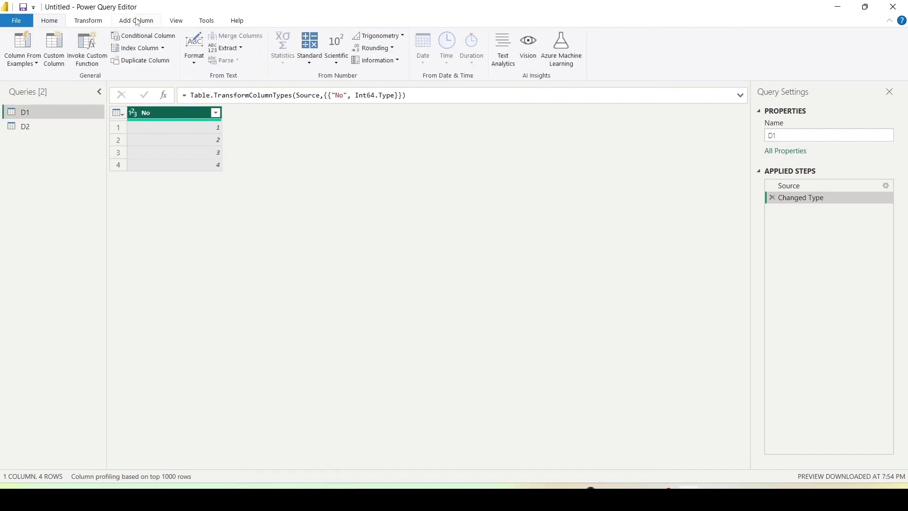
{"action": "left_click", "coordinate": [55, 55]}
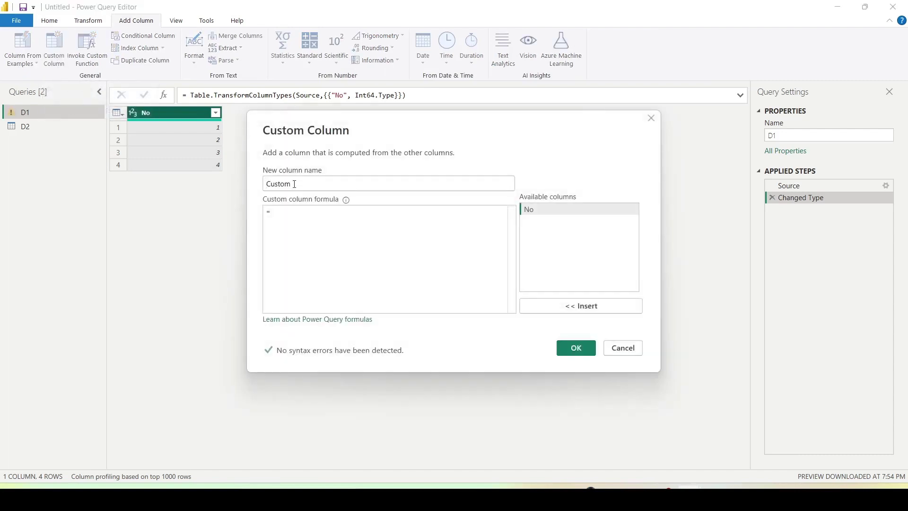
{"action": "double_click", "coordinate": [294, 184]}
{"action": "type", "text": "Tab2"}
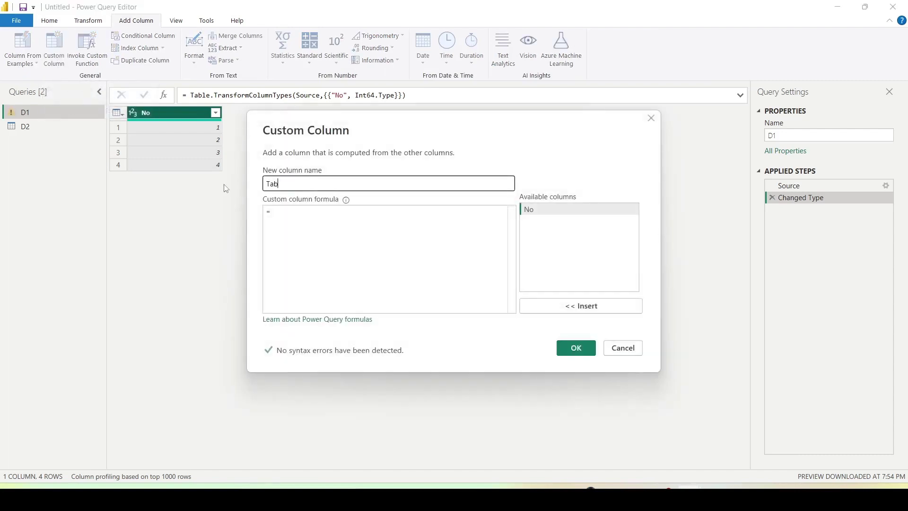
{"action": "left_click", "coordinate": [305, 216]}
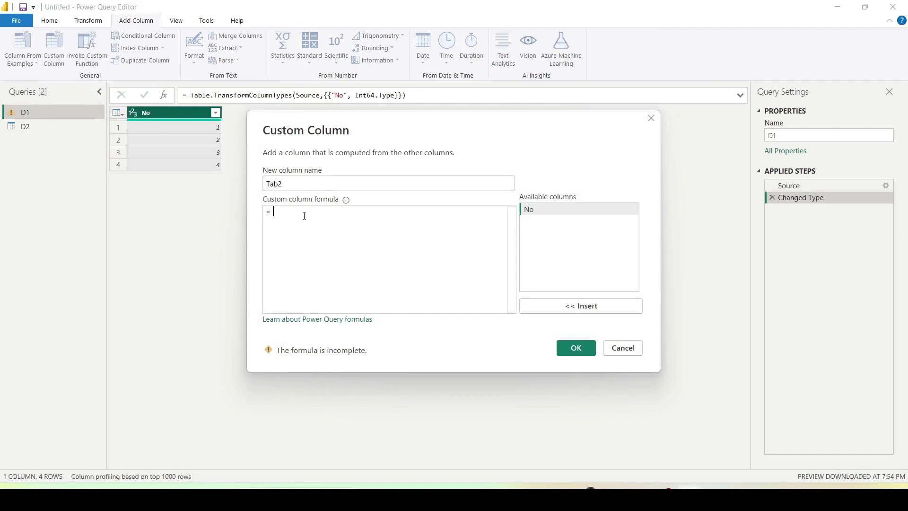
{"action": "type", "text": "D2"}
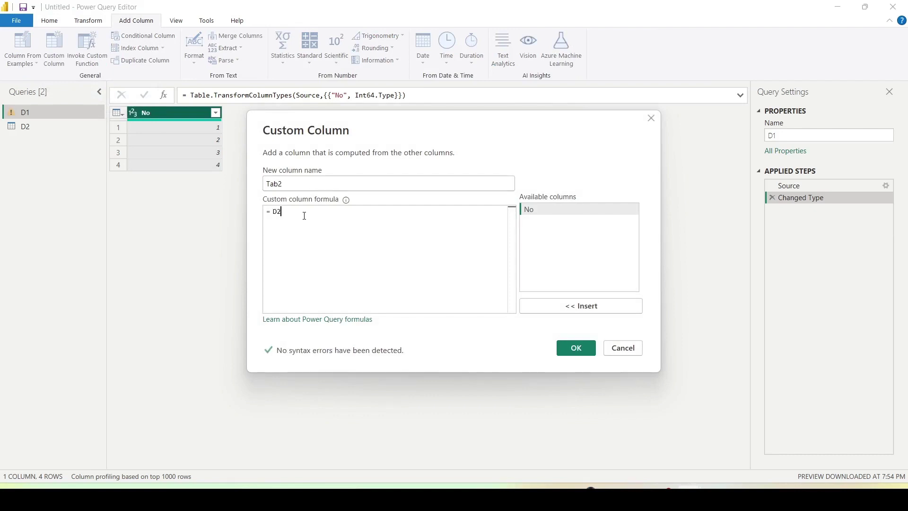
{"action": "left_click", "coordinate": [331, 258]}
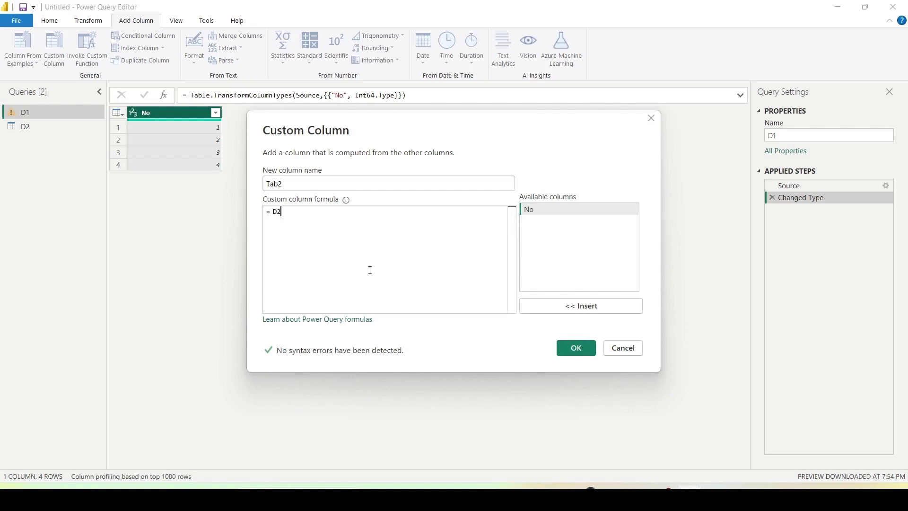
{"action": "left_click", "coordinate": [576, 350]}
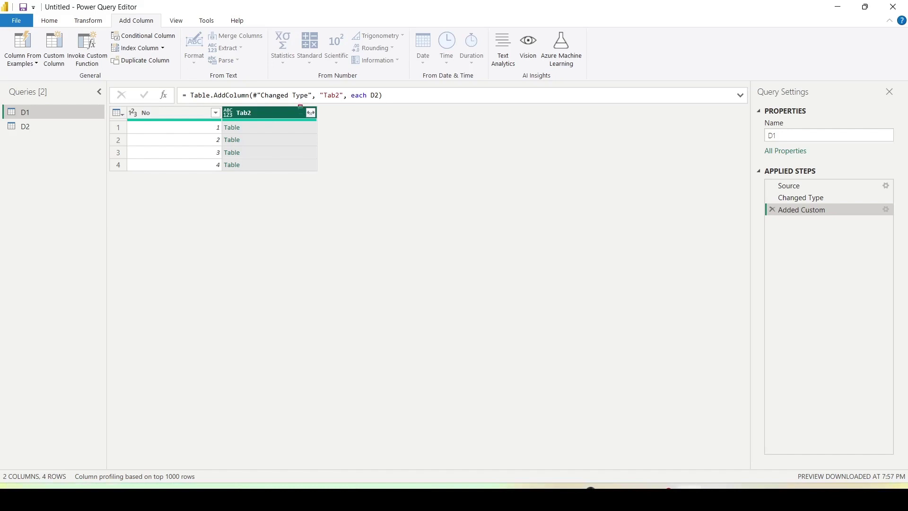
Expand the Tab2 column to its Value column, without using the original column name as prefix.
{"action": "left_click_drag", "start_coordinate": [298, 105], "coordinate": [329, 125]}
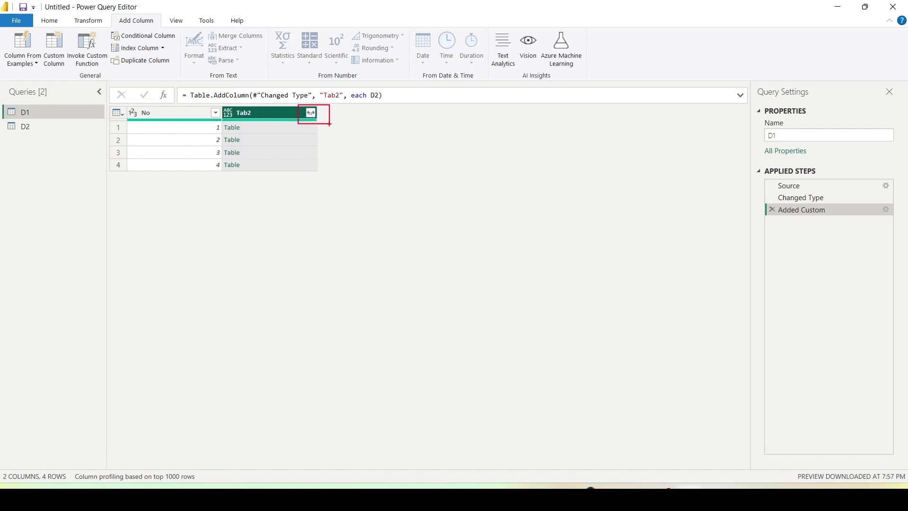
{"action": "left_click", "coordinate": [313, 114]}
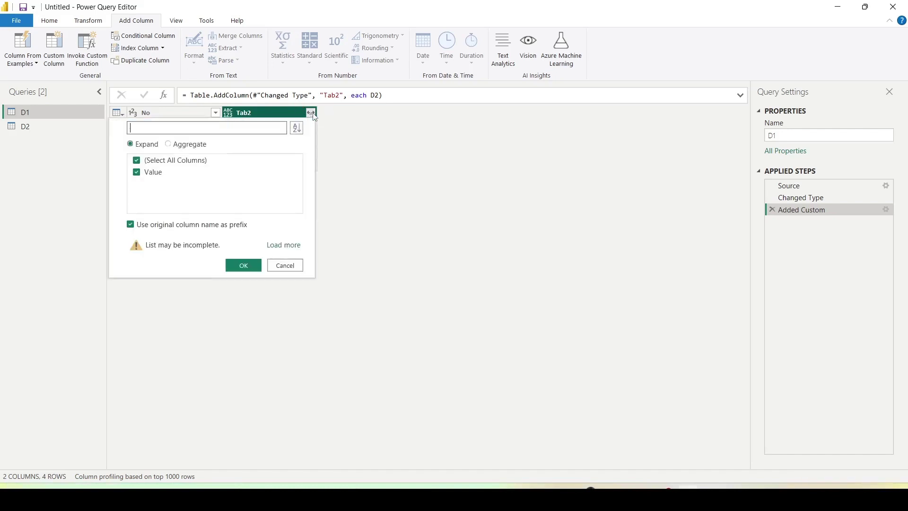
{"action": "left_click", "coordinate": [138, 161]}
{"action": "left_click", "coordinate": [137, 175]}
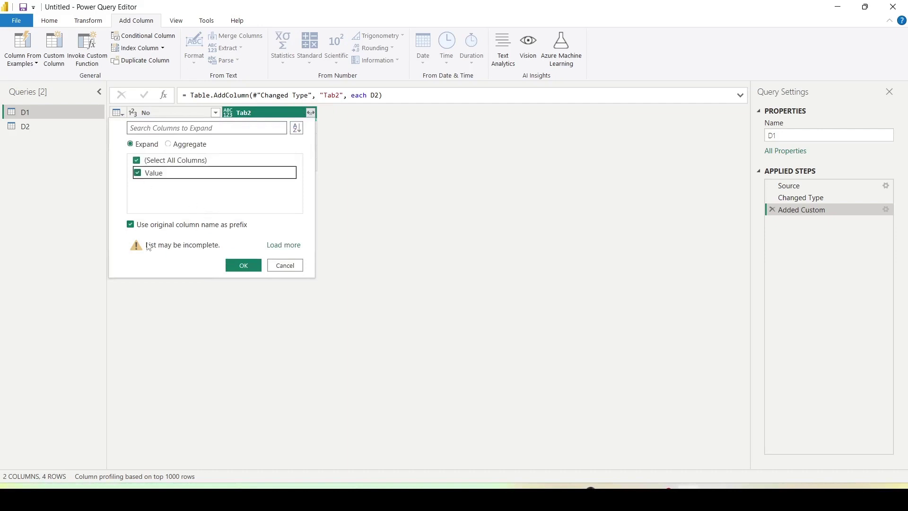
{"action": "left_click", "coordinate": [132, 225]}
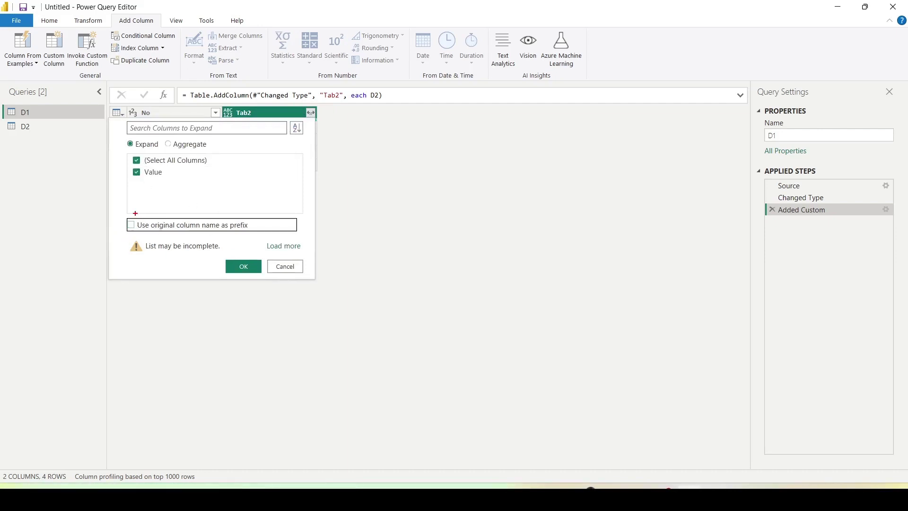
{"action": "left_click_drag", "start_coordinate": [135, 214], "coordinate": [278, 235]}
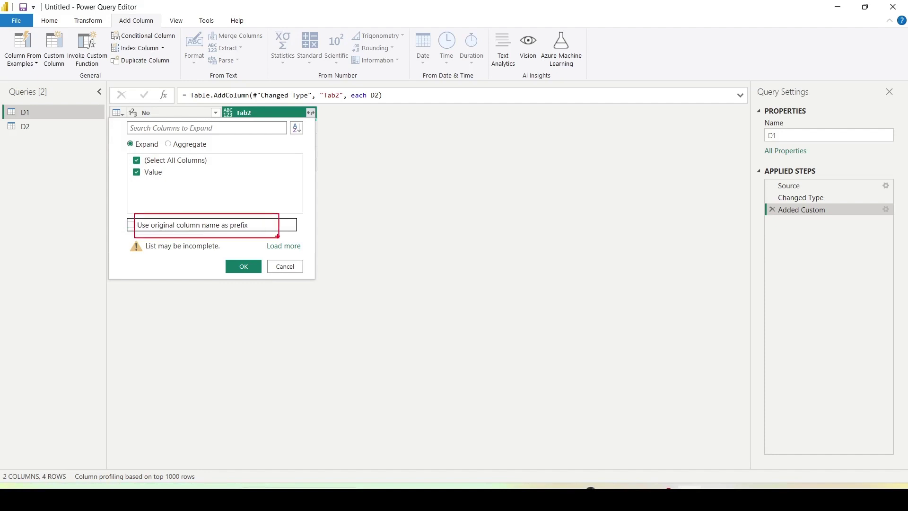
{"action": "key", "text": "Escape"}
{"action": "key", "text": "Escape"}
{"action": "left_click", "coordinate": [311, 114]}
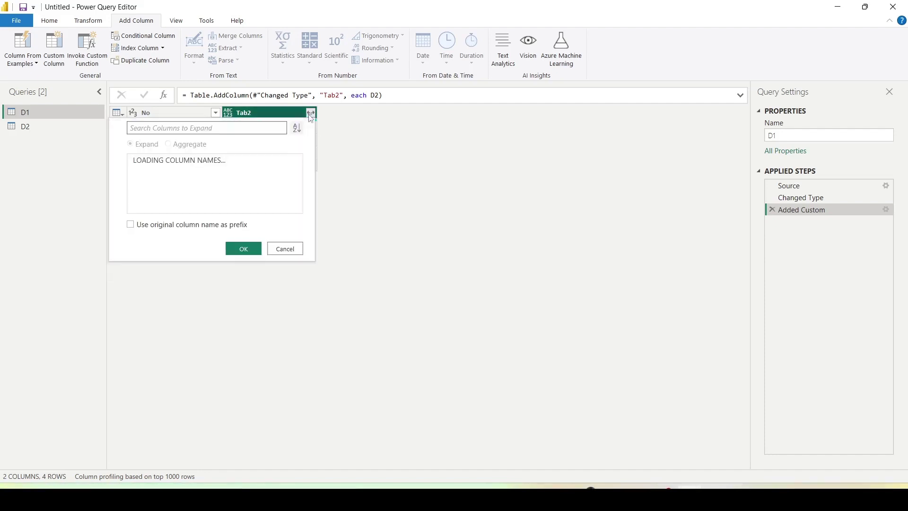
{"action": "left_click", "coordinate": [138, 161]}
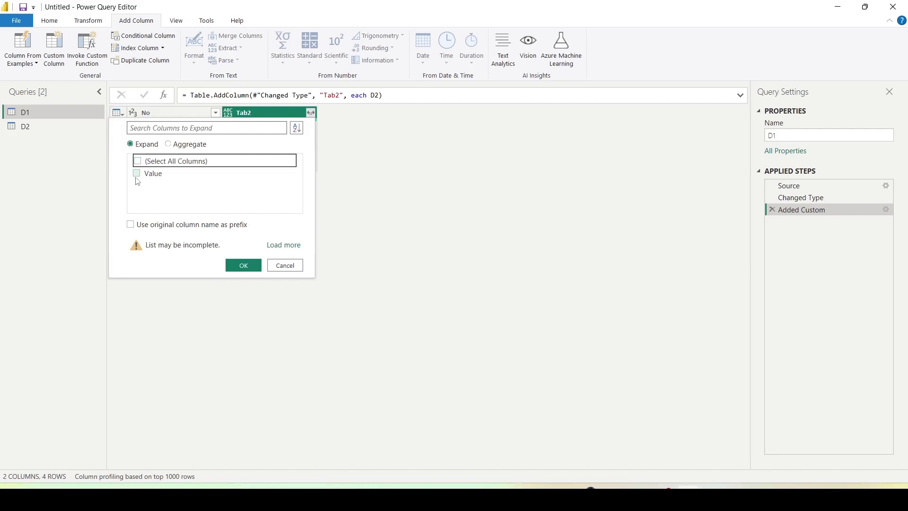
{"action": "left_click", "coordinate": [137, 180]}
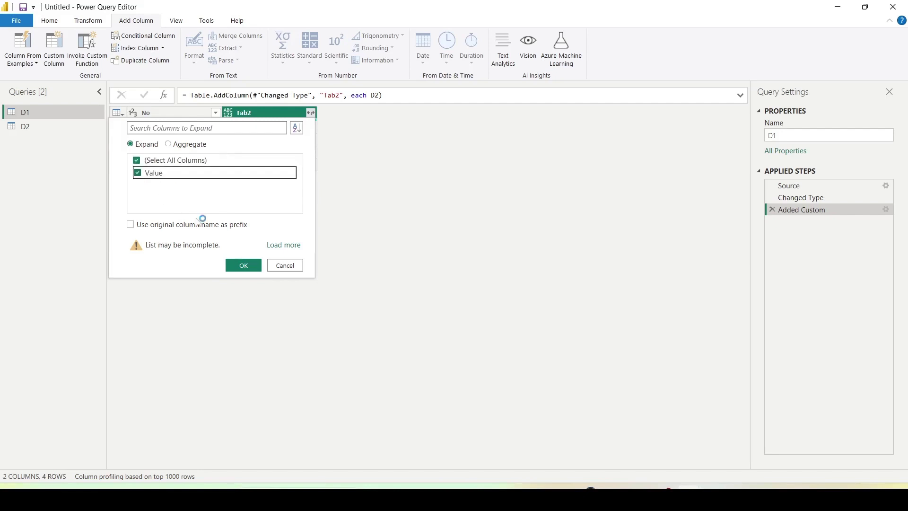
{"action": "left_click", "coordinate": [243, 265]}
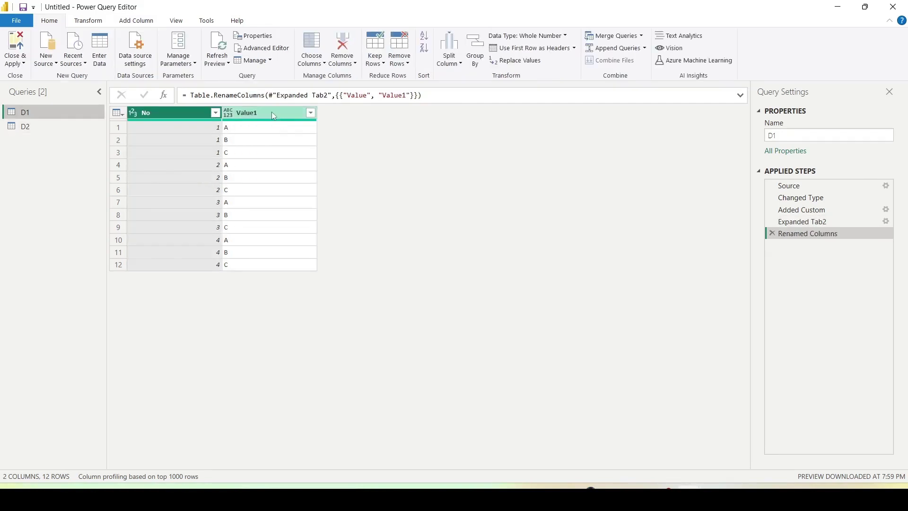
{"action": "double_click", "coordinate": [271, 112]}
{"action": "left_click", "coordinate": [262, 112]}
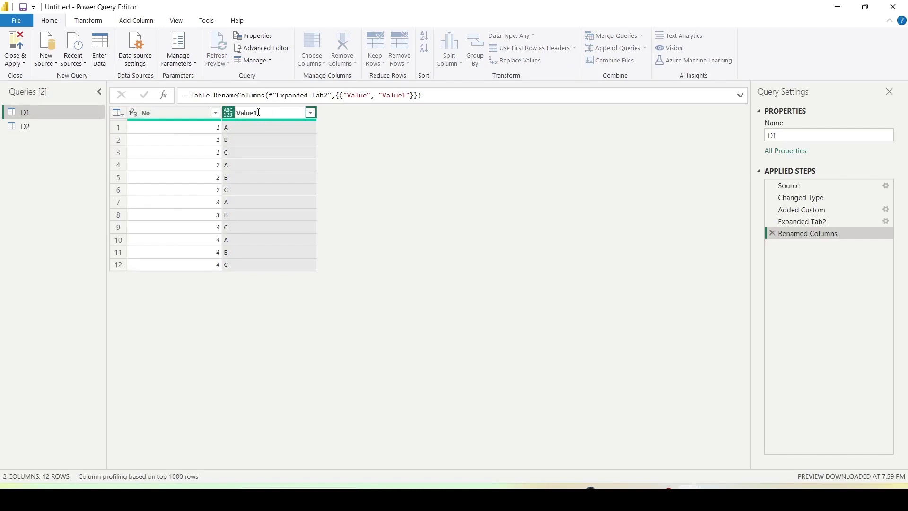
{"action": "left_click", "coordinate": [16, 61]}
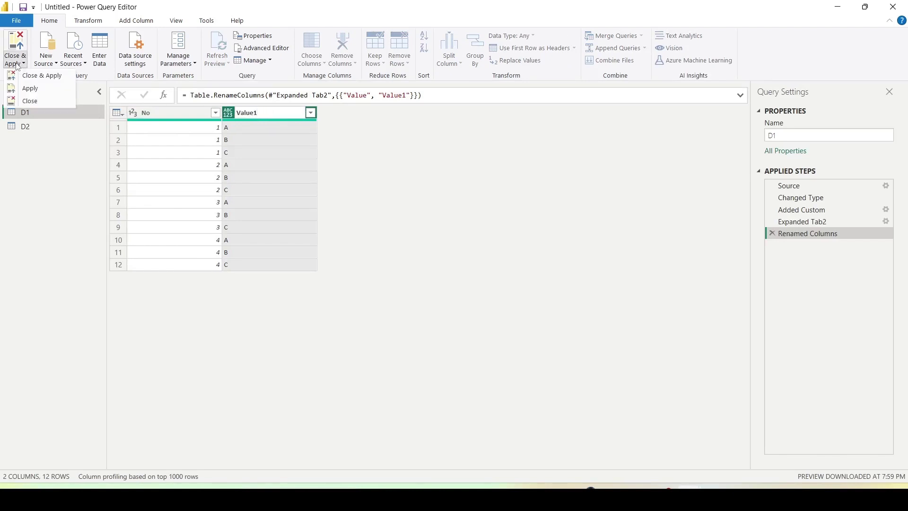
{"action": "left_click", "coordinate": [409, 158]}
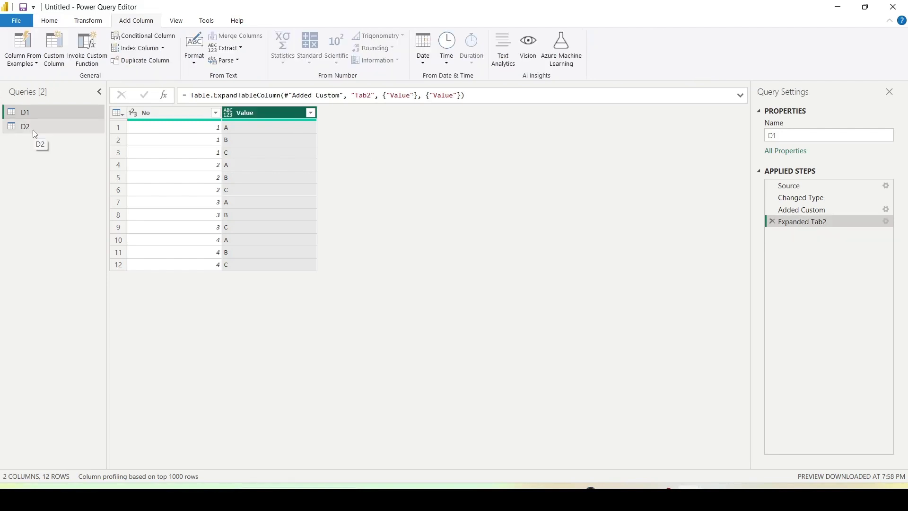
Apply the query changes and close the Power Query Editor, returning to the Power BI Desktop report.
{"action": "left_click", "coordinate": [16, 20]}
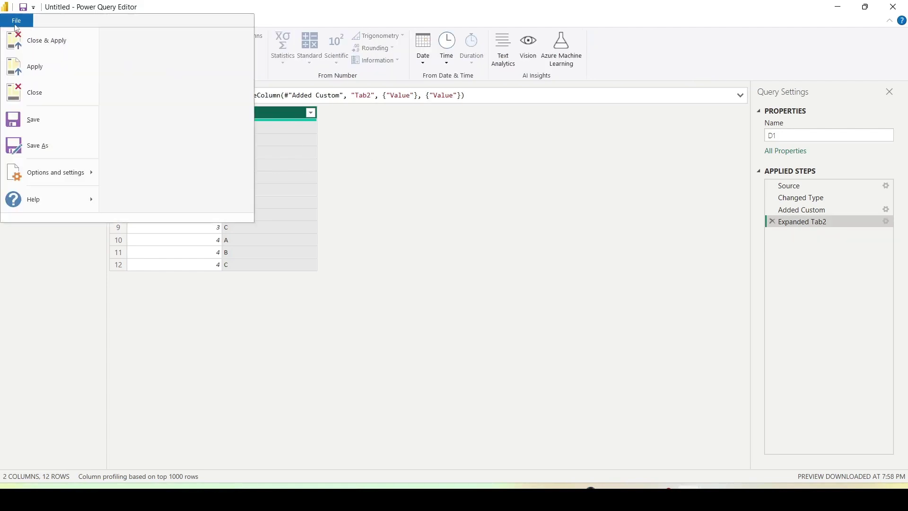
{"action": "left_click", "coordinate": [37, 48]}
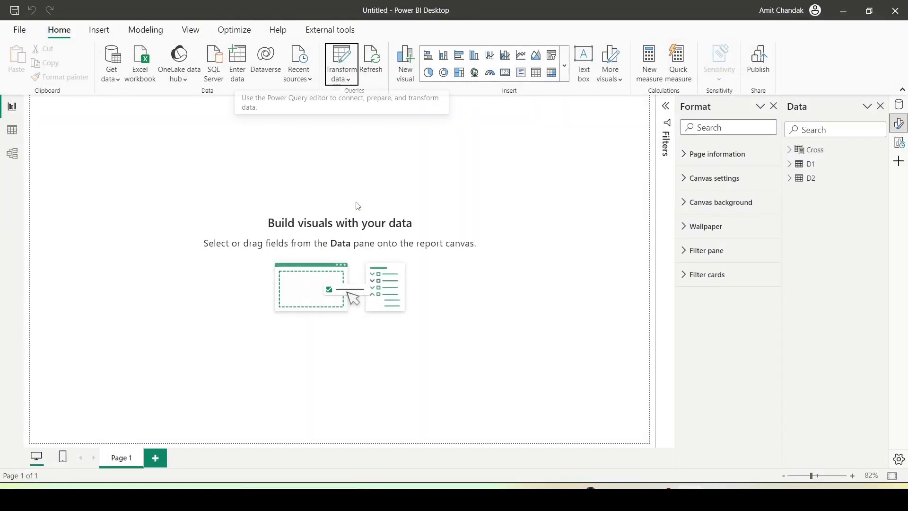